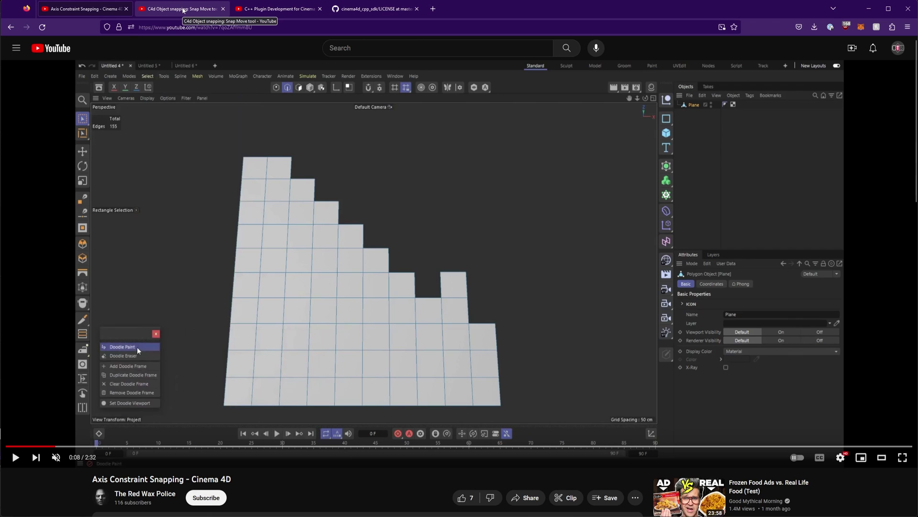
- Switch to the 'C4d Object snapping: Snap Move tool' YouTube video tab
{"action": "left_click", "coordinate": [183, 9]}
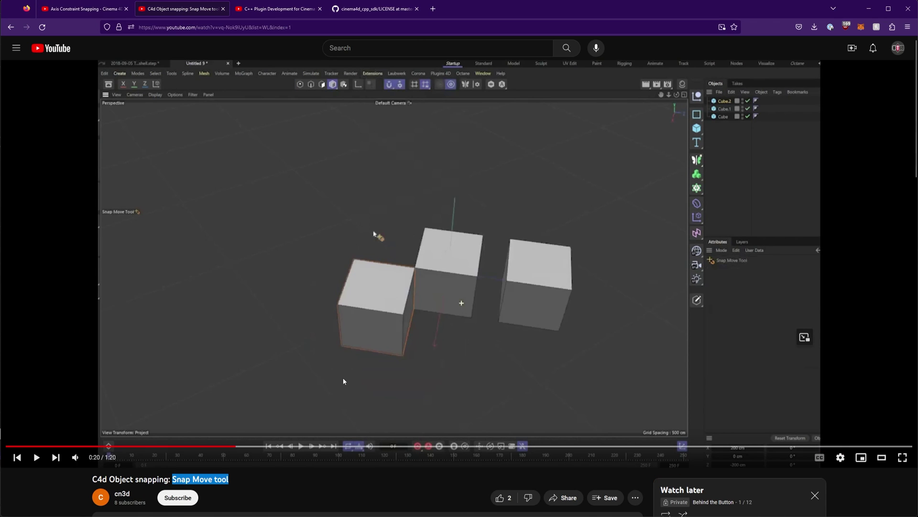
- Highlight 'Snap Move tool' in the video title, then switch to the C++ Plugin Development video
{"action": "left_click", "coordinate": [231, 482]}
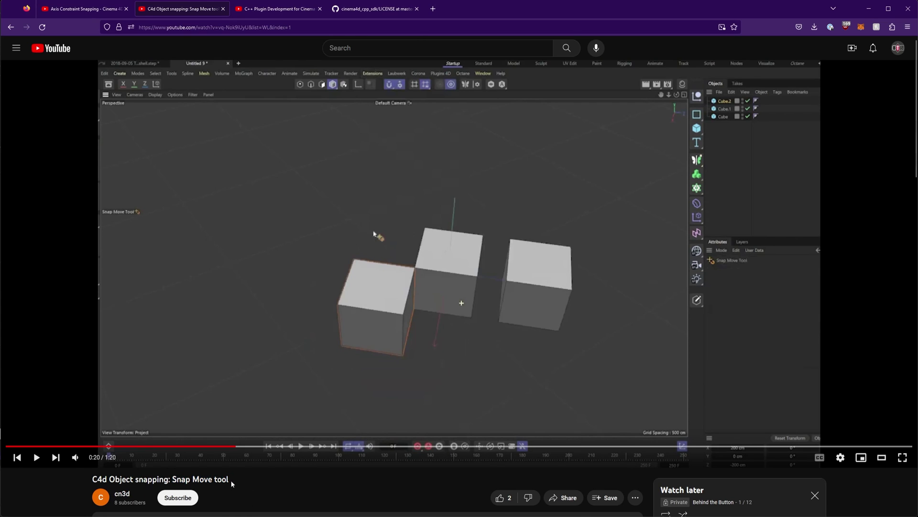
{"action": "left_click_drag", "start_coordinate": [232, 482], "coordinate": [173, 483]}
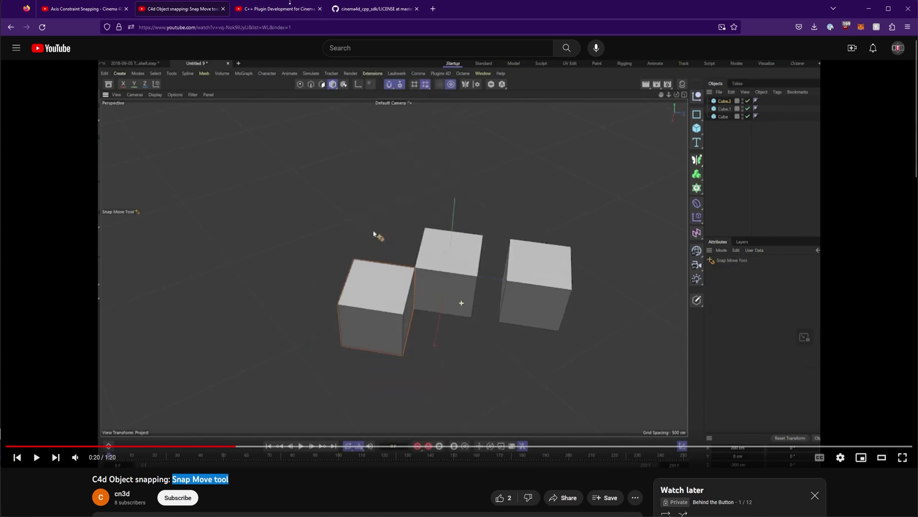
{"action": "left_click", "coordinate": [286, 13]}
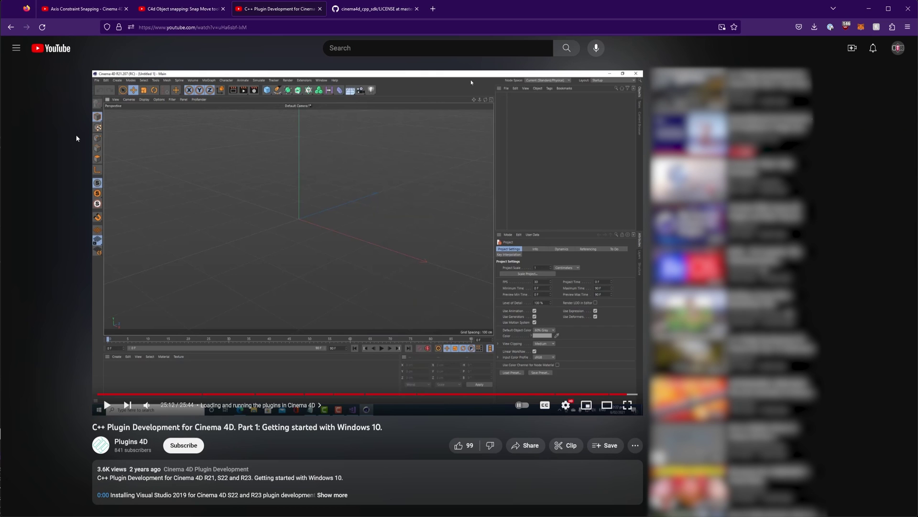
- Select the 'Apache License 2.0' heading on the cinema4d_cpp_sdk LICENSE page, then return to the C++ video
{"action": "left_click", "coordinate": [375, 10]}
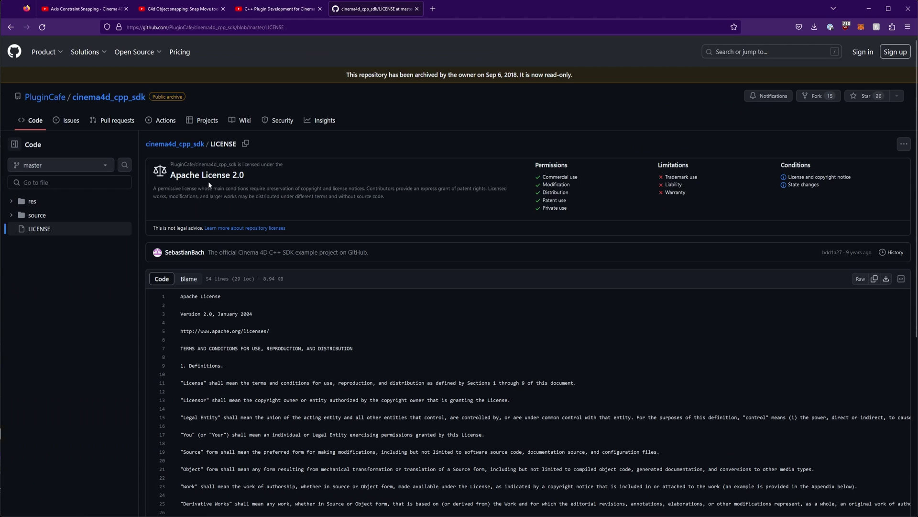
{"action": "left_click_drag", "start_coordinate": [172, 175], "coordinate": [292, 182]}
{"action": "left_click", "coordinate": [299, 185]}
{"action": "left_click", "coordinate": [286, 10]}
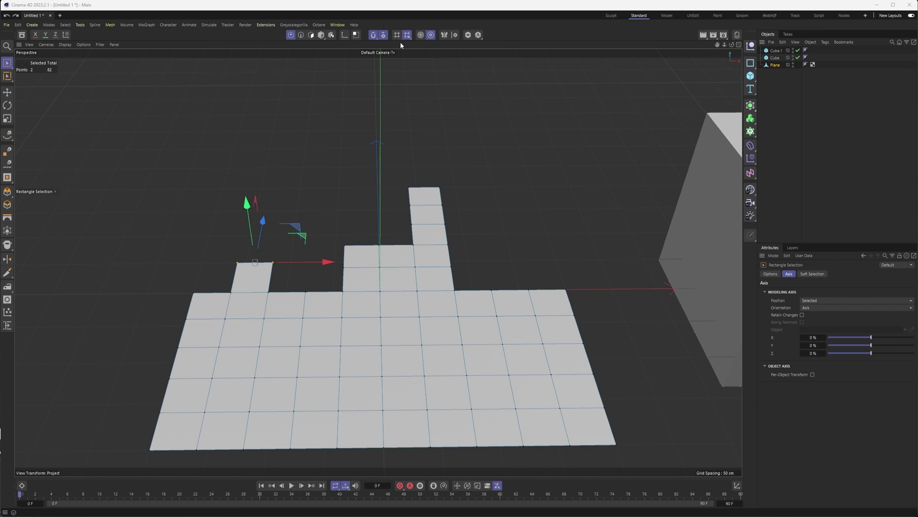
{"action": "left_click", "coordinate": [374, 38]}
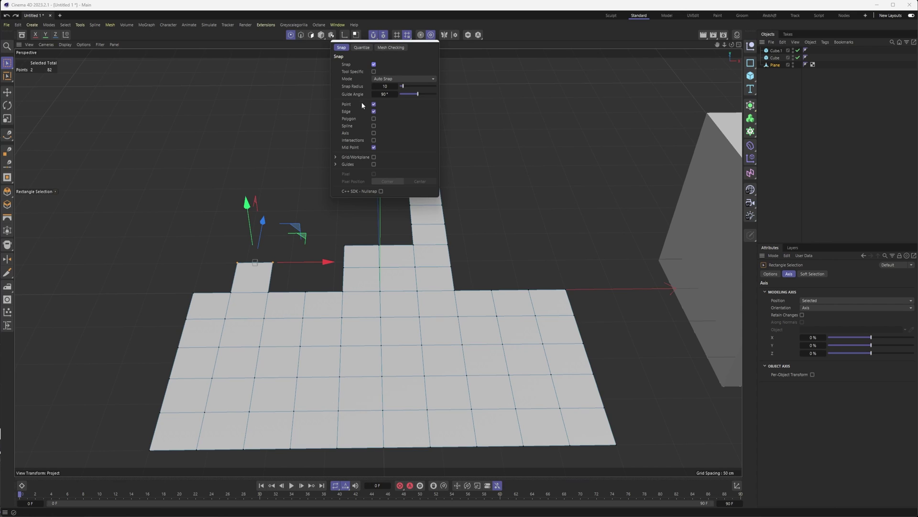
{"action": "left_click", "coordinate": [341, 104]}
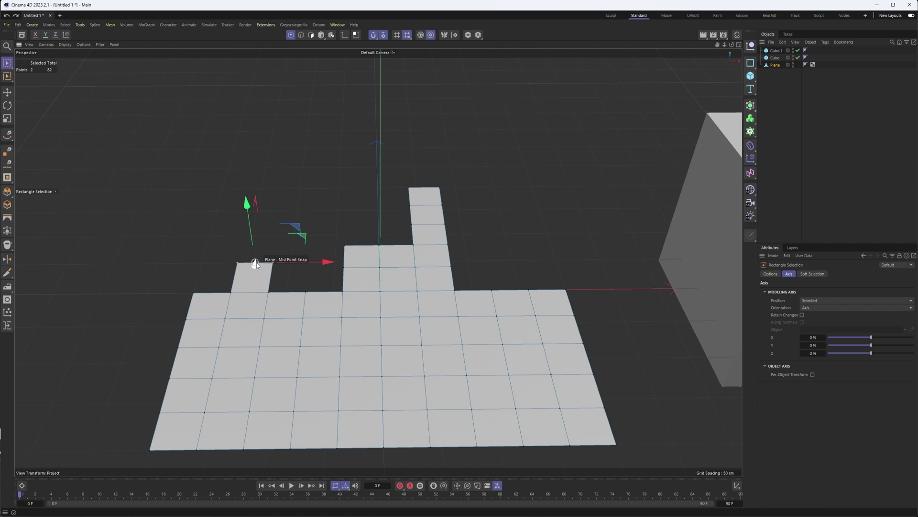
- Slide the tab's two selected top points along X until they snap to a nearby edge
{"action": "left_click_drag", "start_coordinate": [255, 264], "coordinate": [342, 271]}
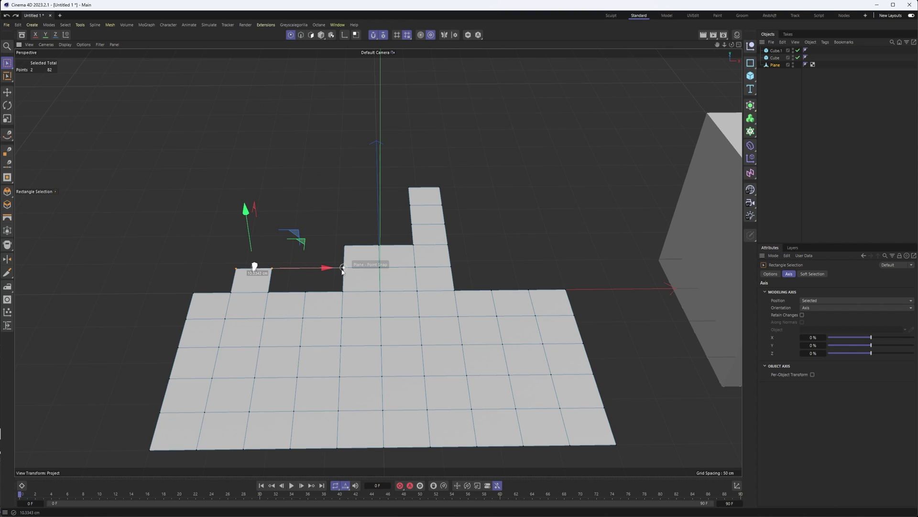
{"action": "left_click_drag", "start_coordinate": [343, 271], "coordinate": [343, 270]}
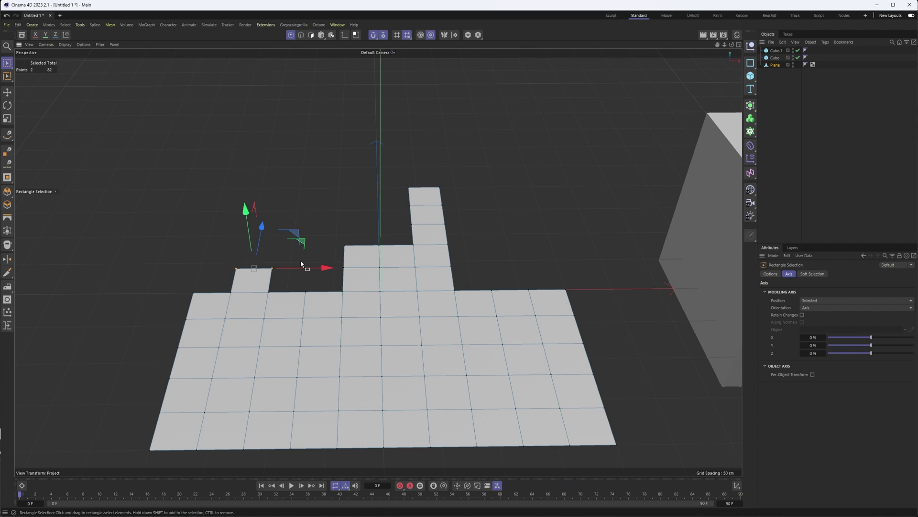
- Turn off Edge snapping, set modeling axis X to 100%, and try a corner-snapped edge move, undoing it
{"action": "left_click", "coordinate": [384, 35]}
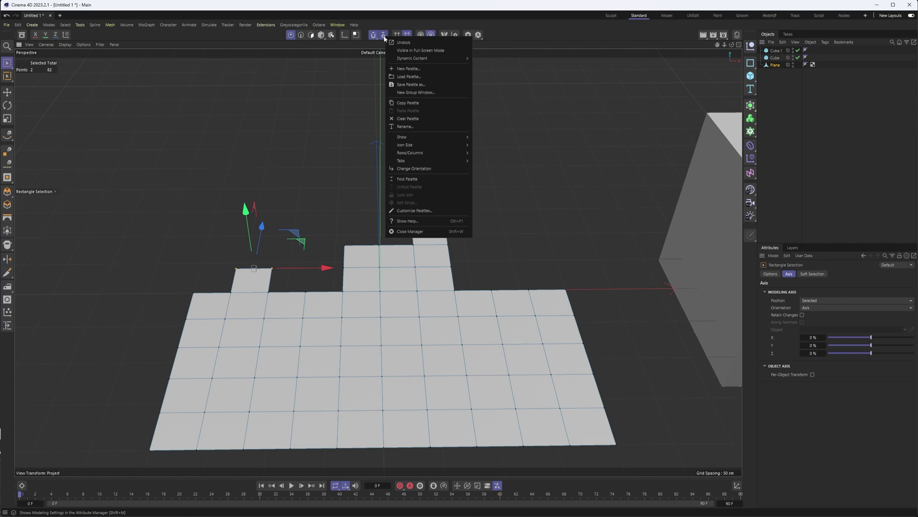
{"action": "left_click", "coordinate": [373, 113]}
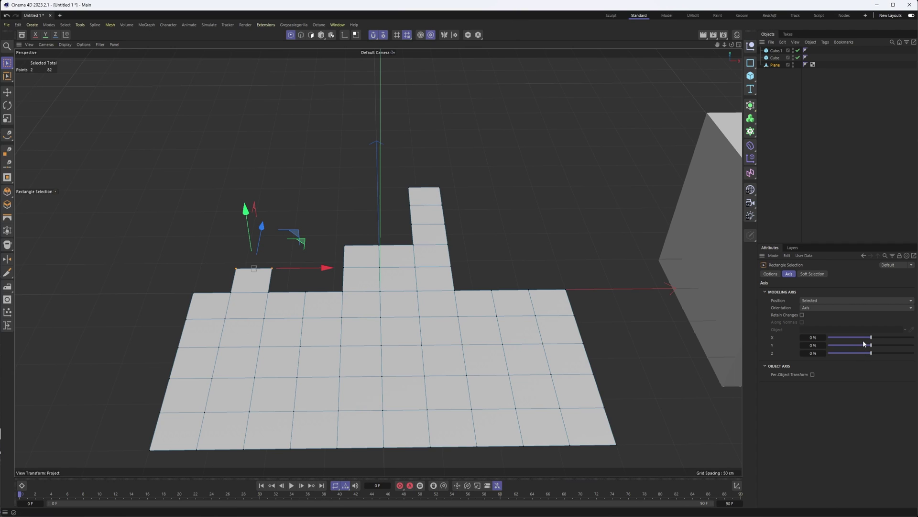
{"action": "left_click_drag", "start_coordinate": [870, 337], "coordinate": [913, 337]}
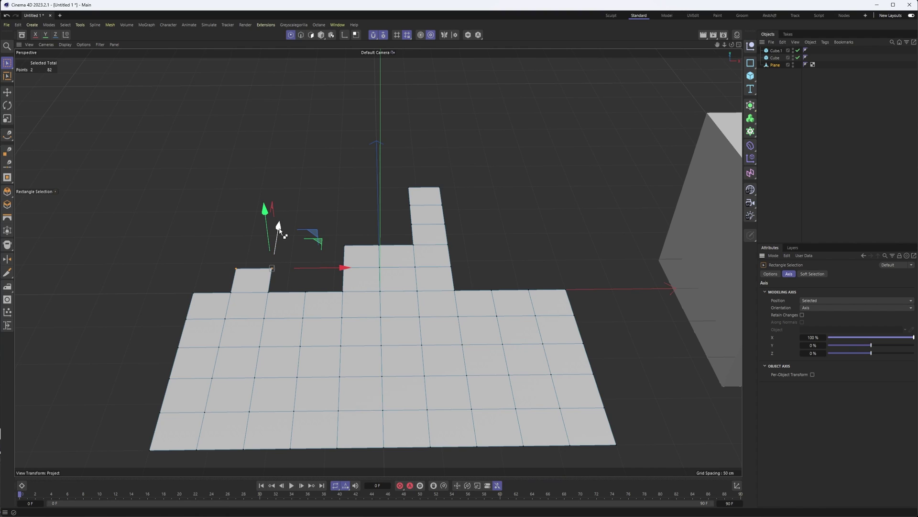
{"action": "left_click_drag", "start_coordinate": [279, 230], "coordinate": [411, 215]}
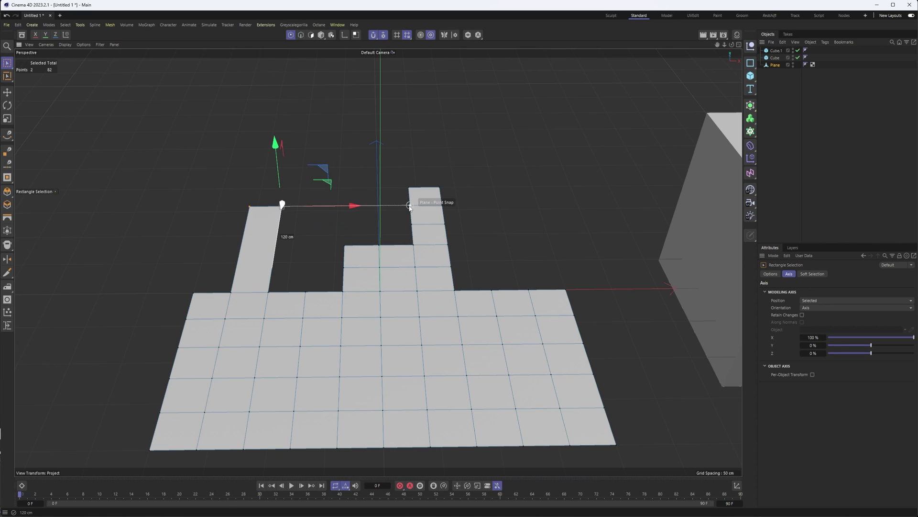
{"action": "key", "text": "ctrl+z"}
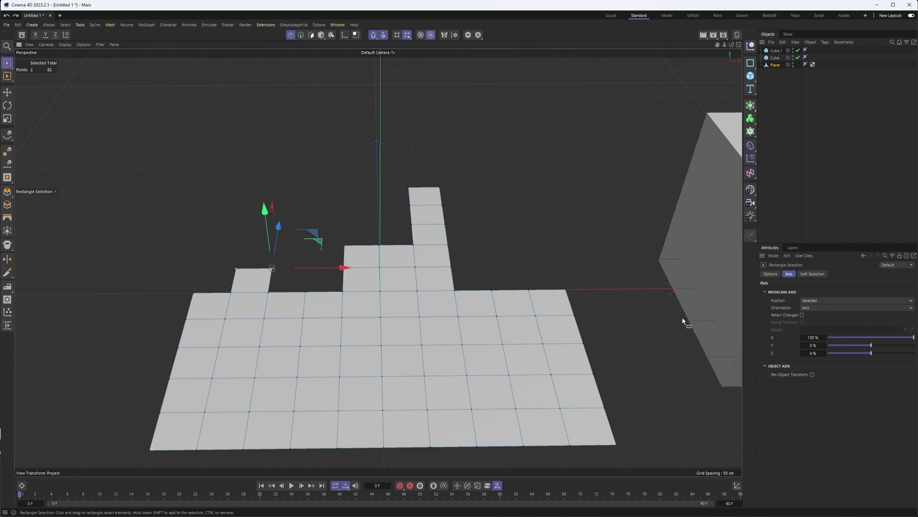
- Reset the modeling axis X value to 0%
{"action": "double_click", "coordinate": [813, 337]}
{"action": "type", "text": "0"}
{"action": "key", "text": "Return"}
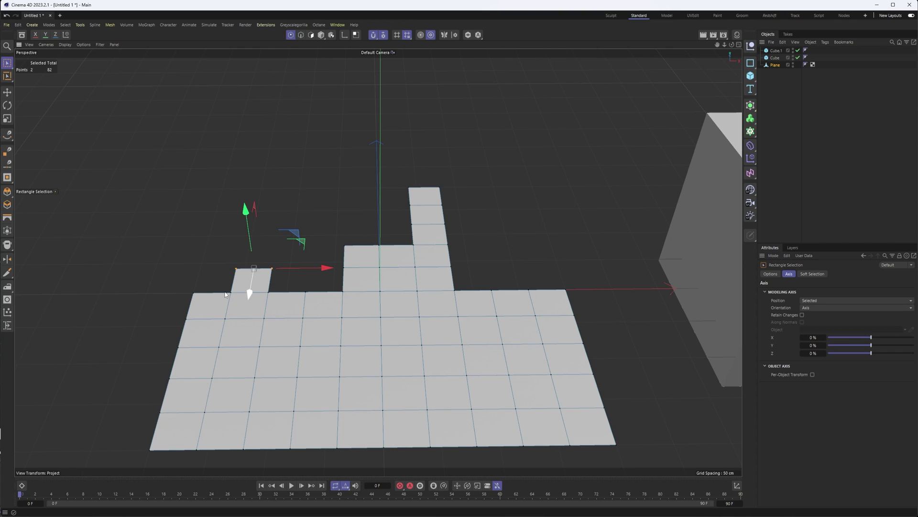
- Re-enable Edge and Mid Point snapping and snap the edge's midpoint onto the plane
{"action": "left_click_drag", "start_coordinate": [250, 272], "coordinate": [301, 171]}
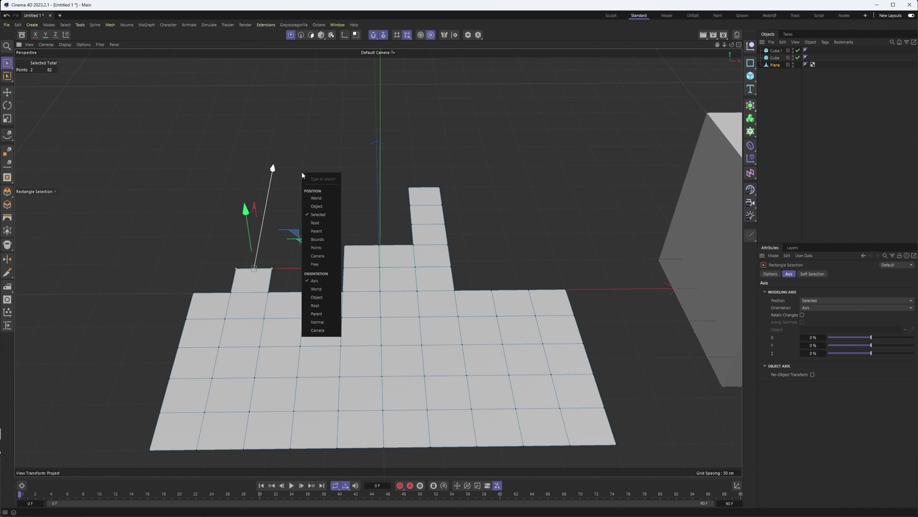
{"action": "left_click", "coordinate": [386, 39]}
{"action": "left_click", "coordinate": [385, 36]}
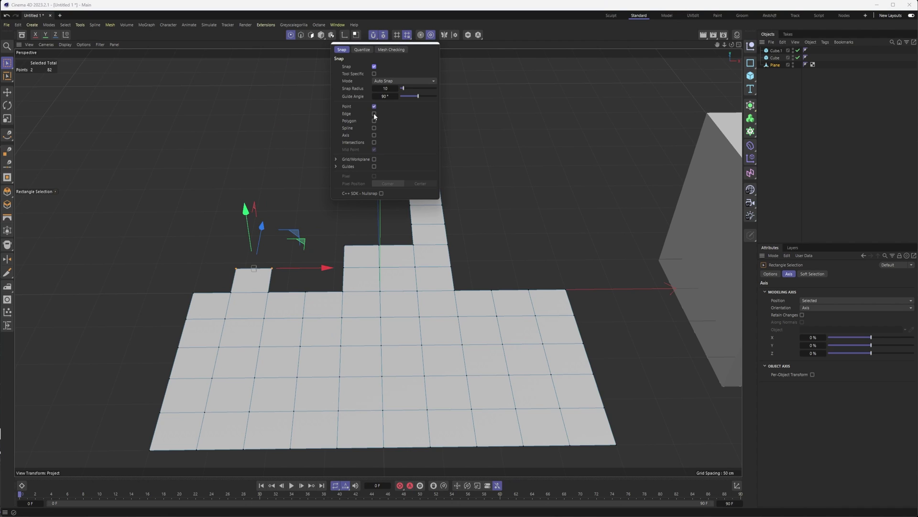
{"action": "left_click", "coordinate": [374, 113]}
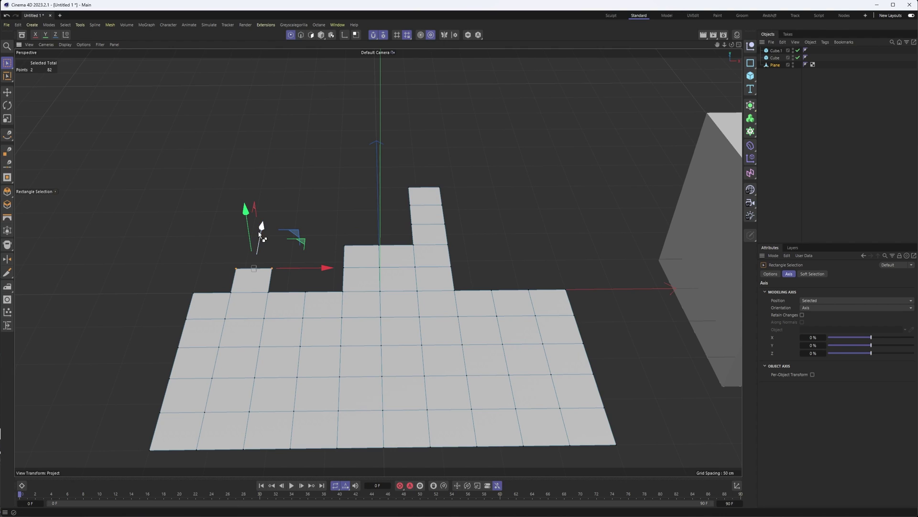
{"action": "left_click_drag", "start_coordinate": [259, 246], "coordinate": [408, 188]}
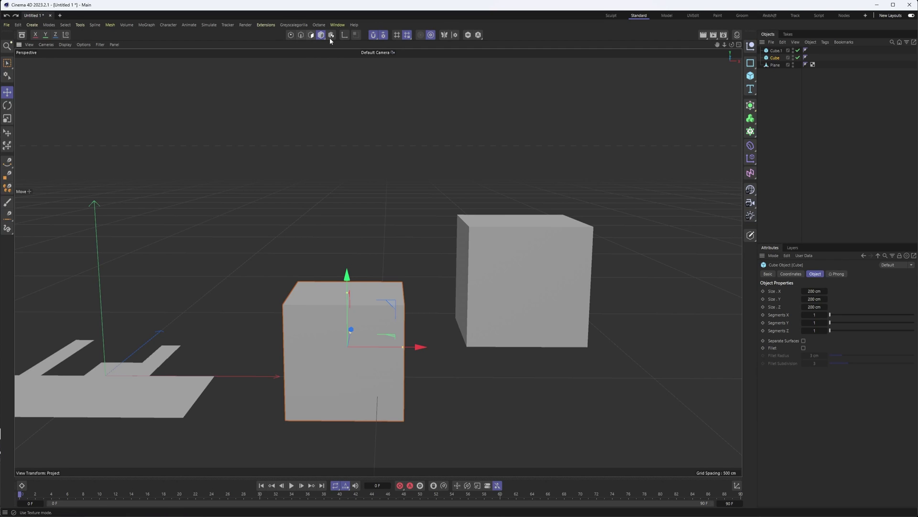
- Raise the selected cube until it snaps to Cube.1's edge height
{"action": "left_click_drag", "start_coordinate": [397, 297], "coordinate": [415, 297], "text": "alt"}
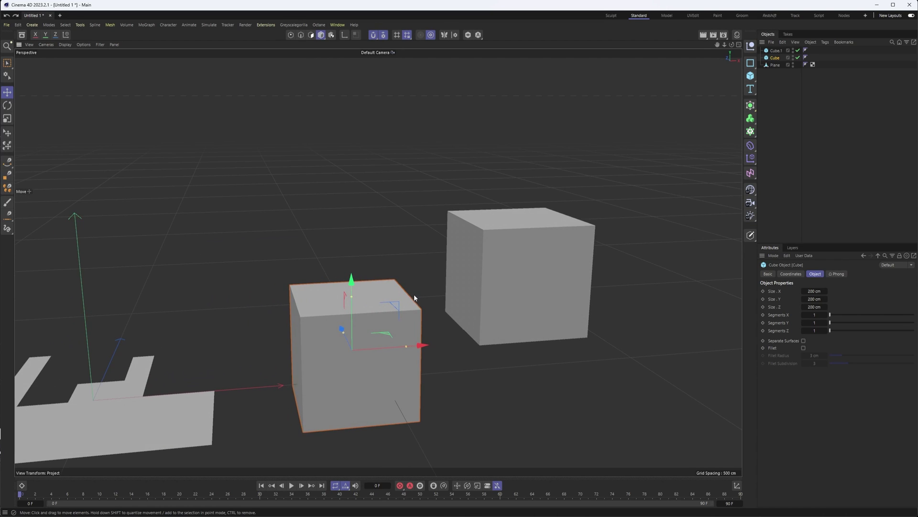
{"action": "left_click", "coordinate": [384, 35]}
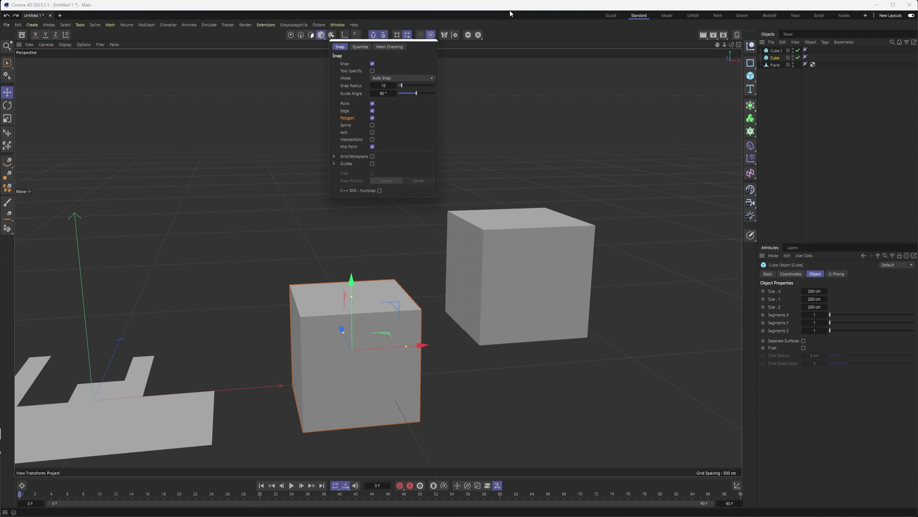
{"action": "left_click_drag", "start_coordinate": [375, 263], "coordinate": [368, 265], "text": "alt"}
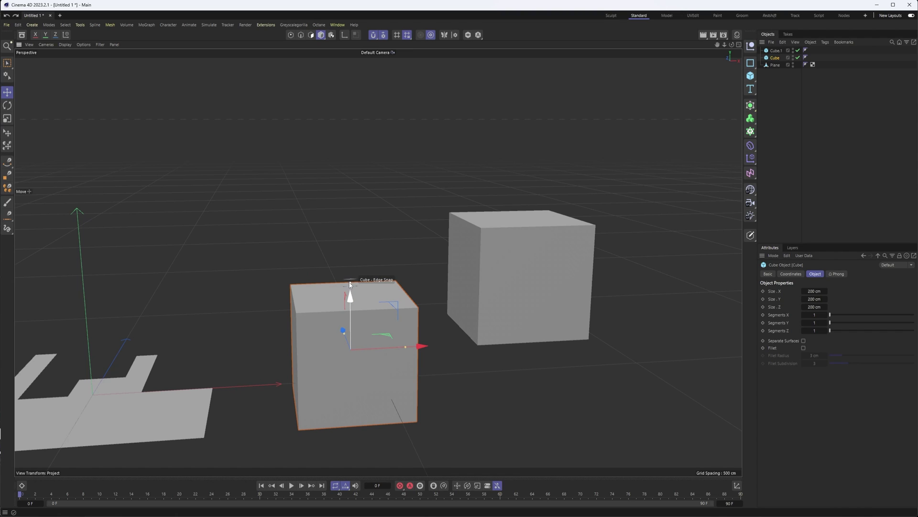
{"action": "left_click_drag", "start_coordinate": [354, 285], "coordinate": [516, 220]}
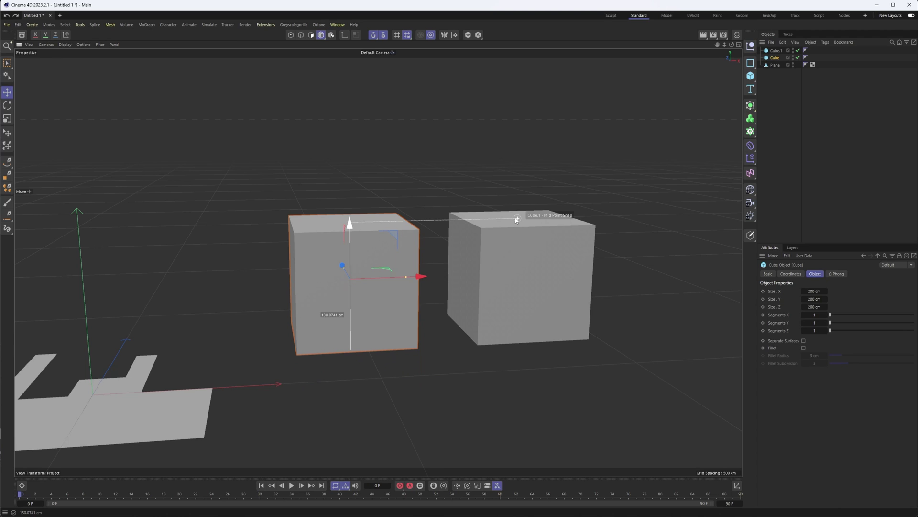
{"action": "left_click_drag", "start_coordinate": [515, 217], "coordinate": [479, 229]}
- In a single large Perspective view, slide the cube along X until it snaps against Cube.1
{"action": "left_click", "coordinate": [739, 45]}
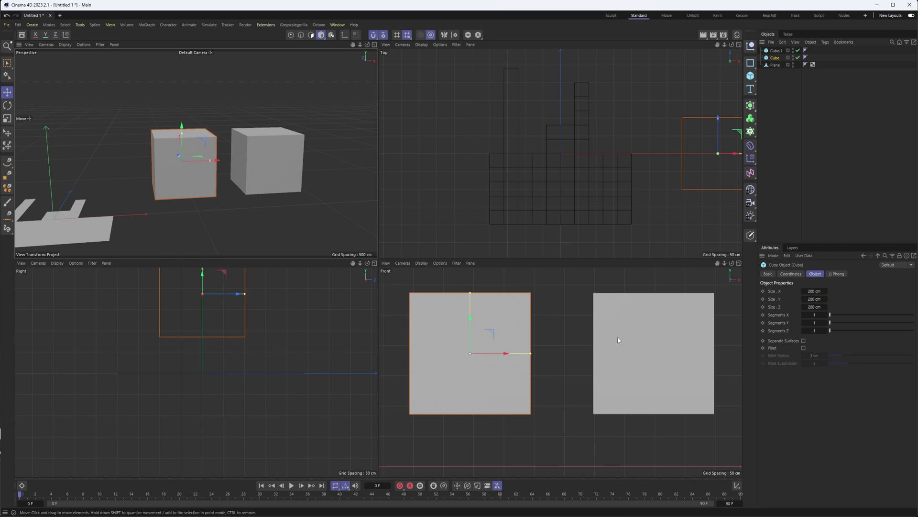
{"action": "left_click", "coordinate": [375, 44]}
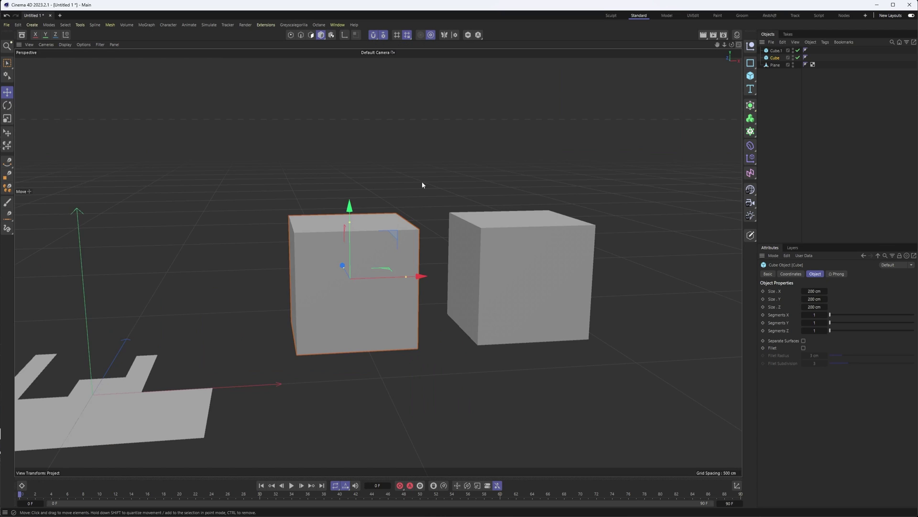
{"action": "middle_click_drag", "start_coordinate": [438, 224], "coordinate": [438, 246], "text": "alt"}
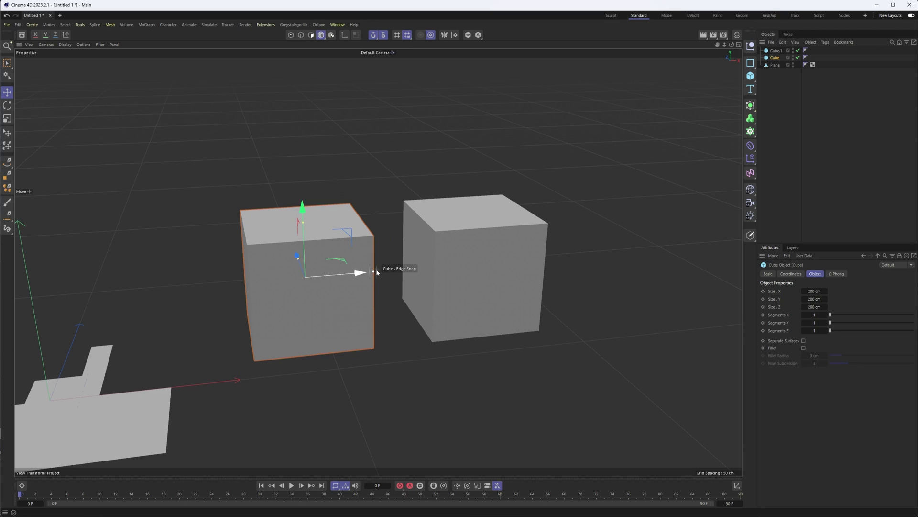
{"action": "left_click_drag", "start_coordinate": [374, 273], "coordinate": [435, 340]}
{"action": "mouse_move", "coordinate": [435, 340]}
{"action": "left_mouse_down", "text": "alt"}
{"action": "mouse_move", "coordinate": [496, 319]}
{"action": "mouse_move", "coordinate": [390, 365]}
{"action": "mouse_move", "coordinate": [466, 361]}
{"action": "mouse_move", "coordinate": [436, 367]}
{"action": "mouse_move", "coordinate": [426, 355]}
{"action": "left_mouse_up", "text": "alt"}
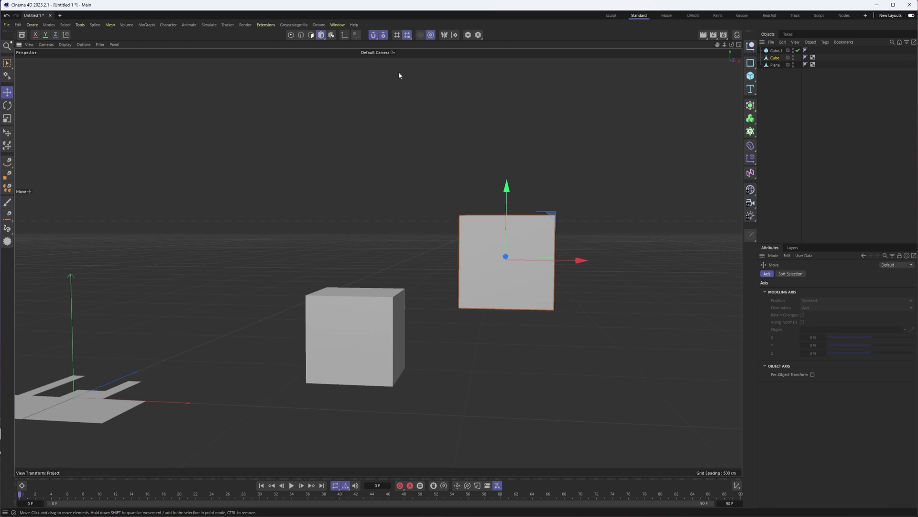
- Browse the Extensions > Cinema4dsdk C++ SDK submenu and close it without adding a plugin
{"action": "left_click", "coordinate": [266, 25]}
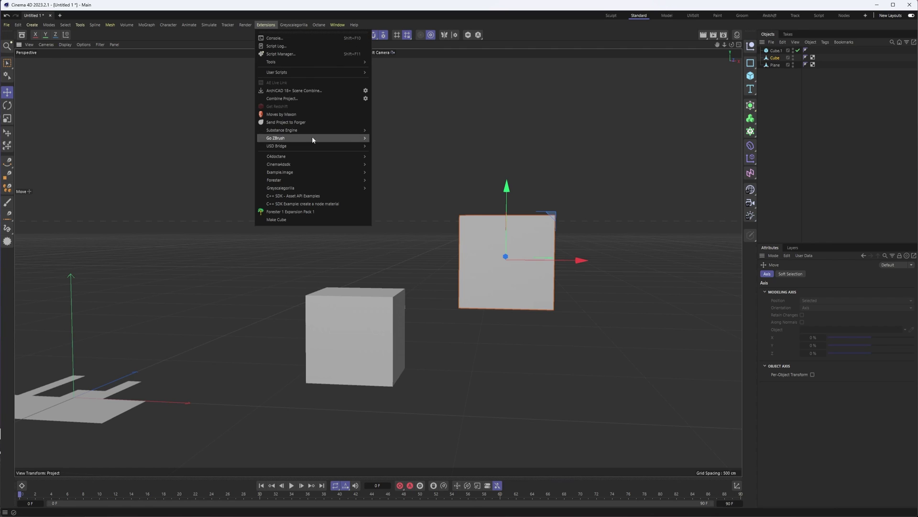
{"action": "mouse_move", "coordinate": [296, 164]}
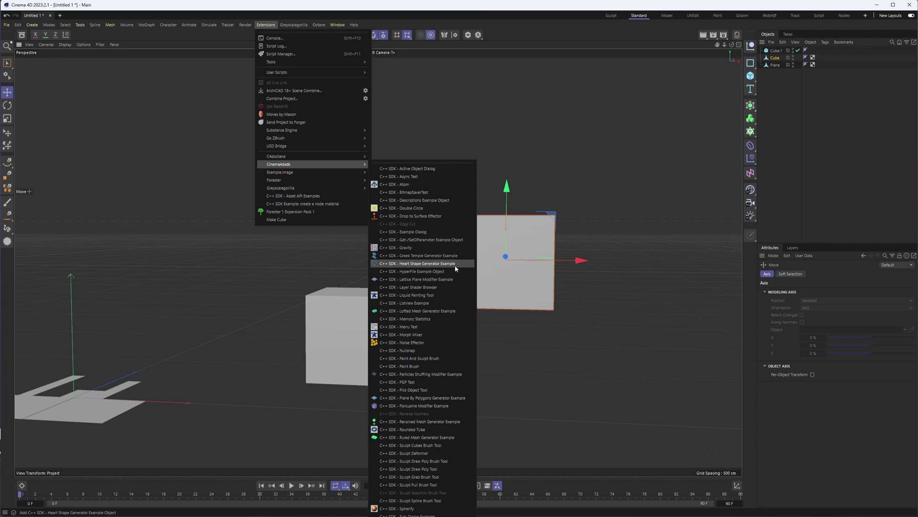
{"action": "left_click", "coordinate": [429, 98]}
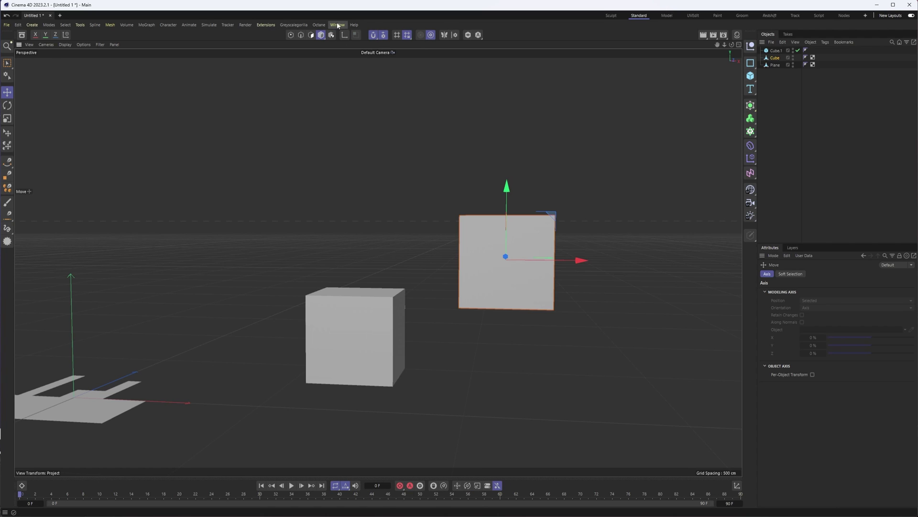
{"action": "left_click", "coordinate": [337, 26]}
{"action": "mouse_move", "coordinate": [363, 38]}
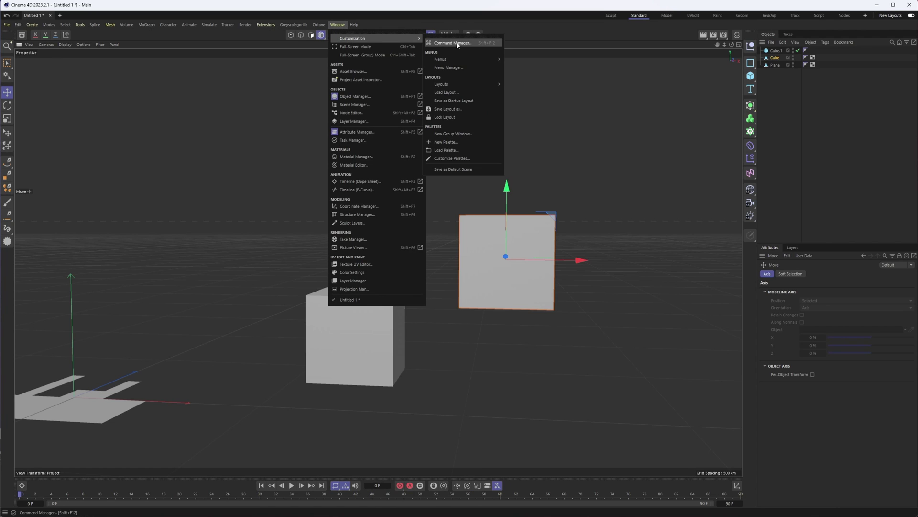
{"action": "left_click", "coordinate": [498, 43]}
{"action": "left_click_drag", "start_coordinate": [510, 45], "coordinate": [411, 74]}
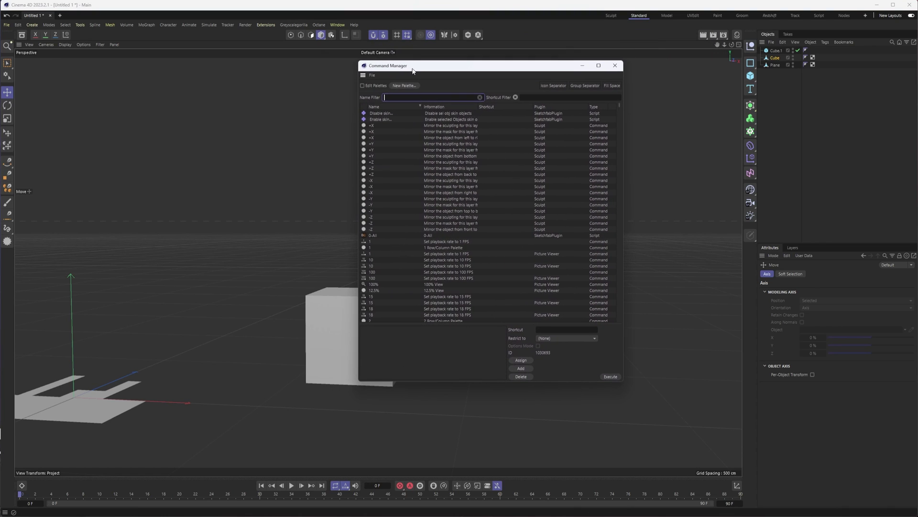
{"action": "type", "text": "snap"}
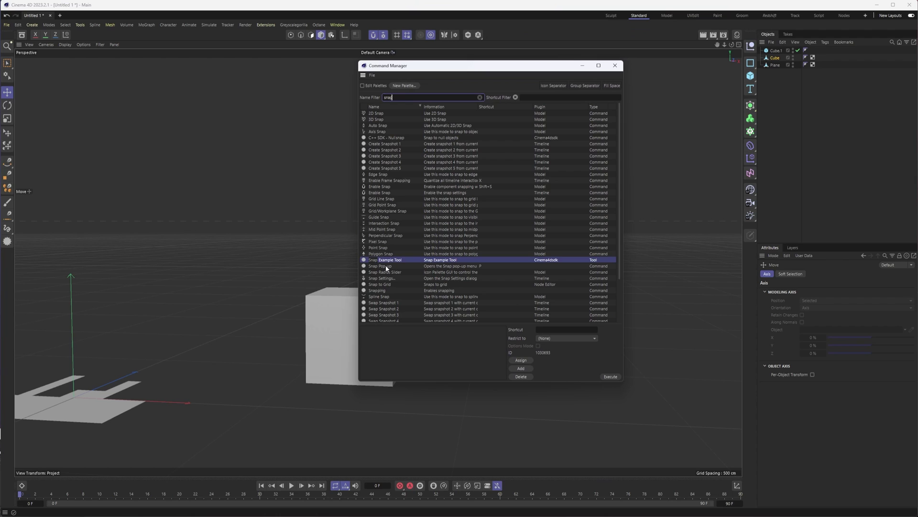
{"action": "left_click_drag", "start_coordinate": [417, 65], "coordinate": [440, 64]}
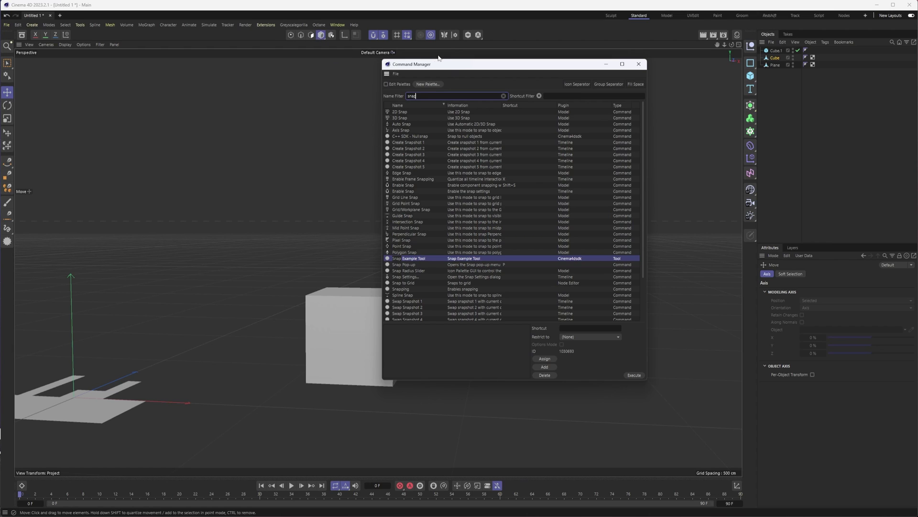
{"action": "left_click_drag", "start_coordinate": [447, 67], "coordinate": [389, 67]}
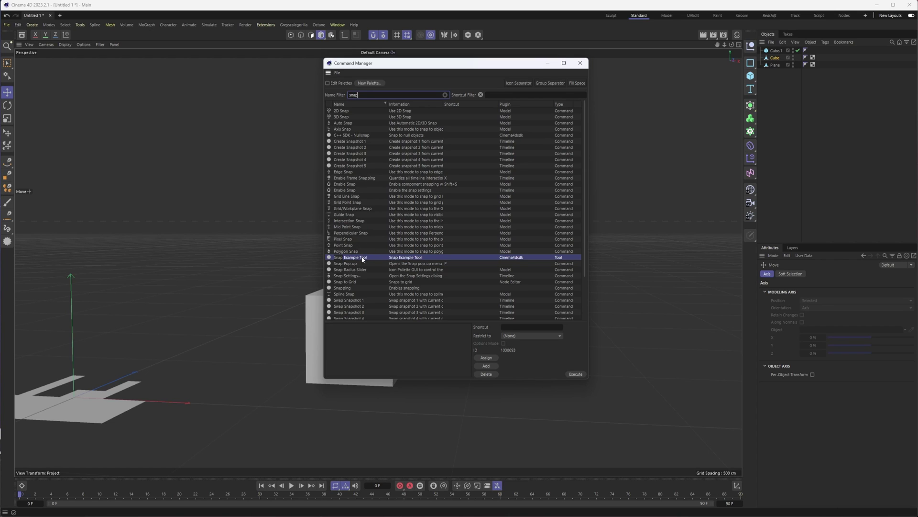
{"action": "left_click_drag", "start_coordinate": [411, 65], "coordinate": [479, 62]}
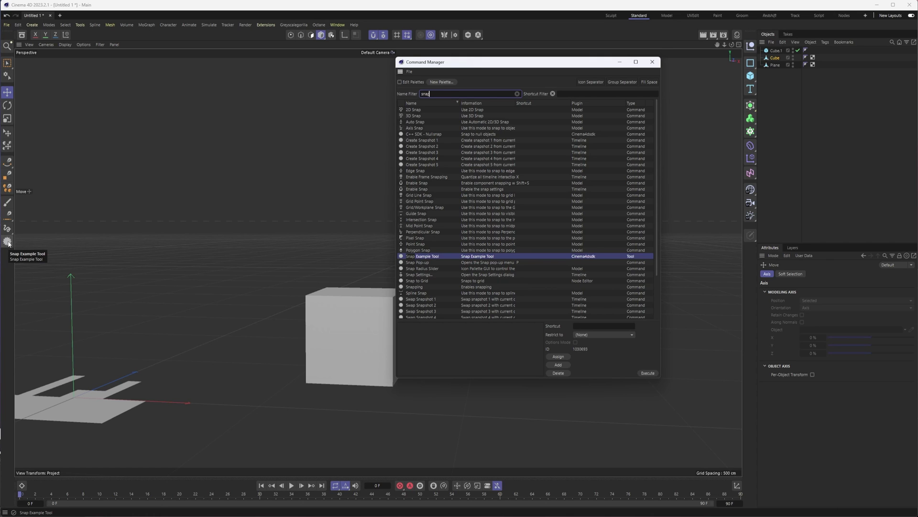
{"action": "left_click", "coordinate": [653, 63]}
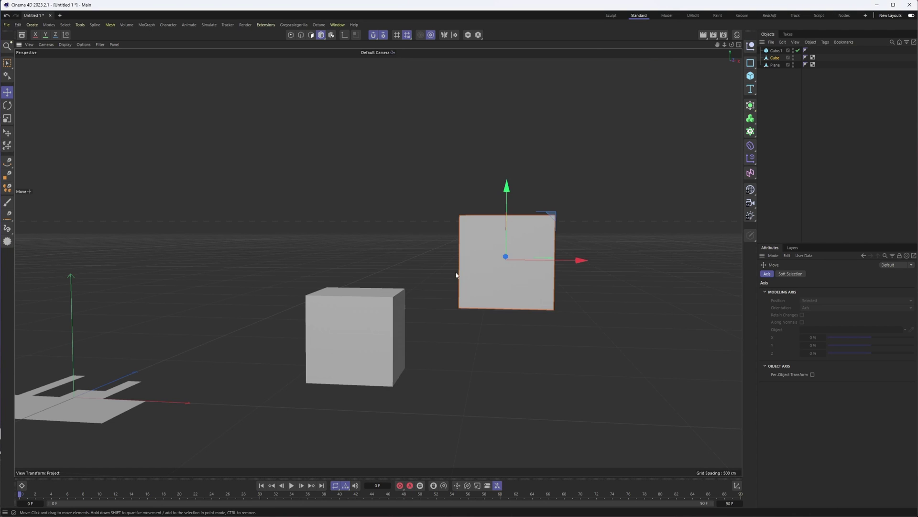
- Activate the Snap Example Tool and drag the raised cube until a corner point-snaps beside the lower cube
{"action": "left_click", "coordinate": [7, 242]}
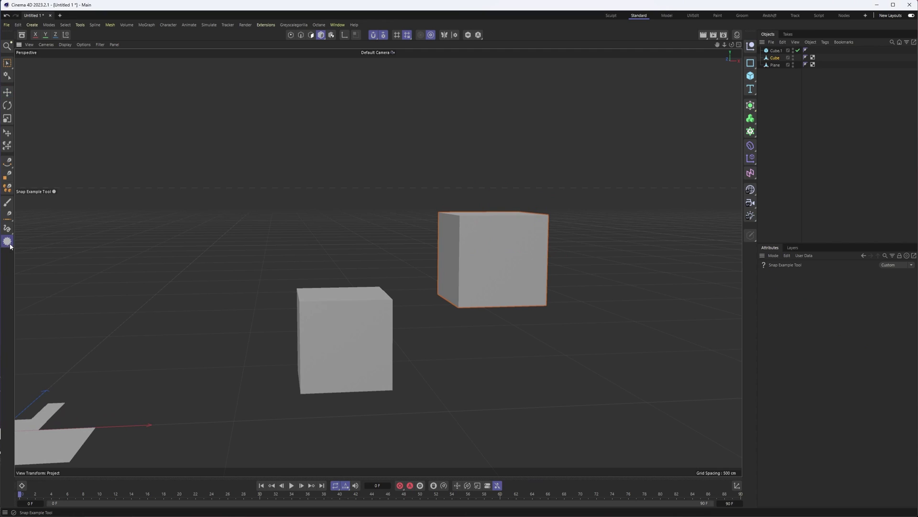
{"action": "left_click", "coordinate": [384, 36]}
{"action": "left_click_drag", "start_coordinate": [458, 307], "coordinate": [318, 288]}
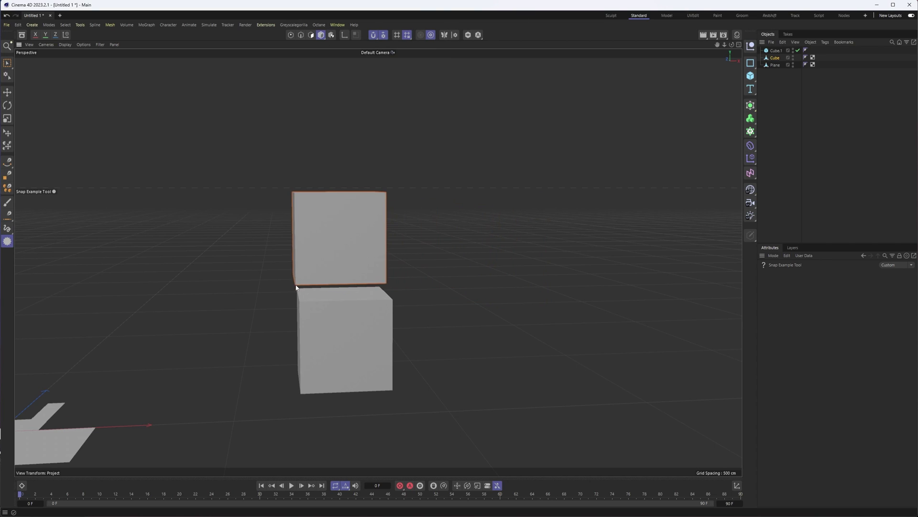
{"action": "left_click_drag", "start_coordinate": [296, 286], "coordinate": [385, 301]}
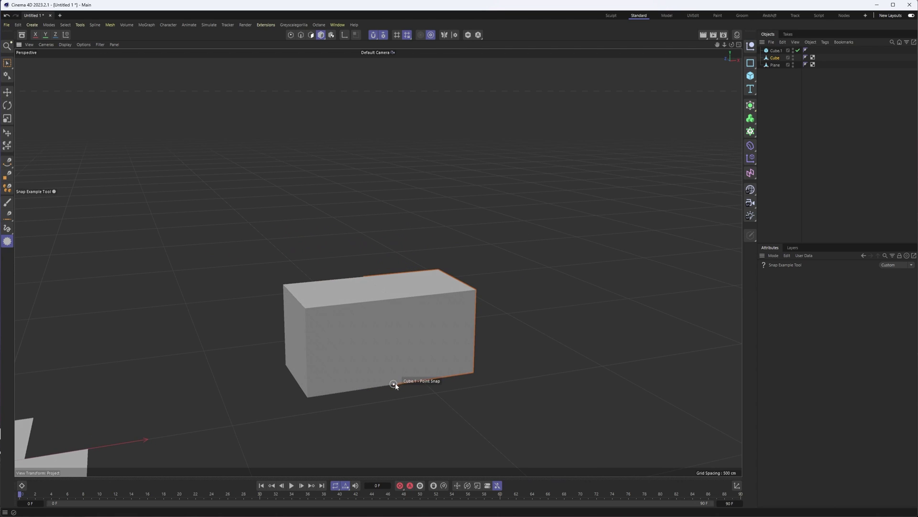
- Point-snap Cube.1's bottom corner exactly onto the lower cube's top corner
{"action": "left_click_drag", "start_coordinate": [395, 382], "coordinate": [354, 308]}
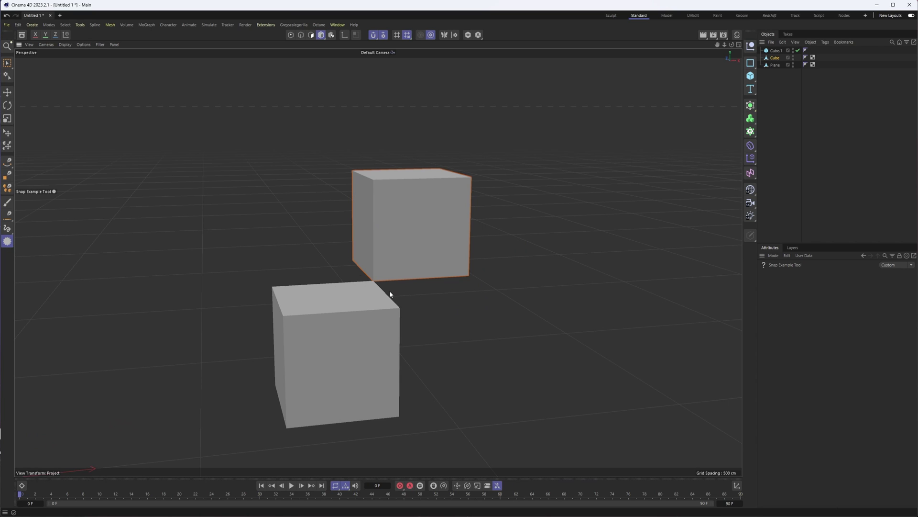
{"action": "left_click_drag", "start_coordinate": [390, 293], "coordinate": [410, 295], "text": "alt"}
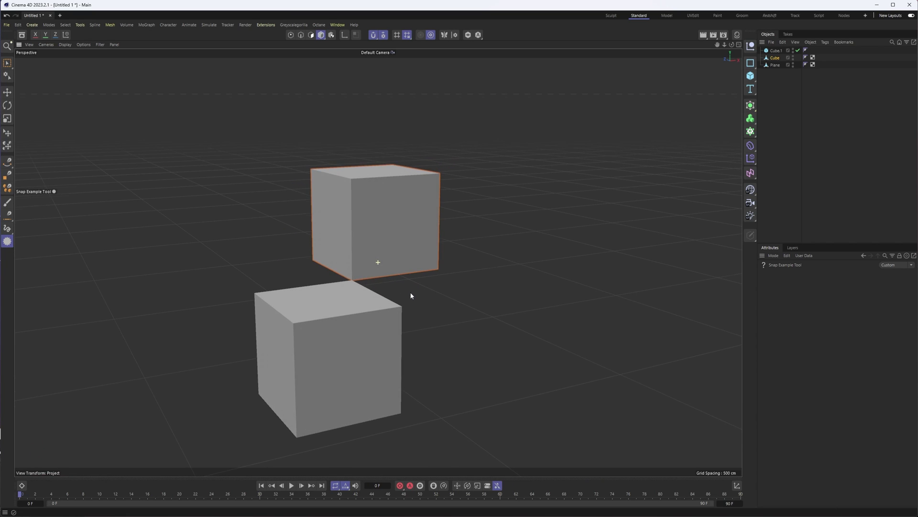
{"action": "left_click_drag", "start_coordinate": [353, 280], "coordinate": [400, 312]}
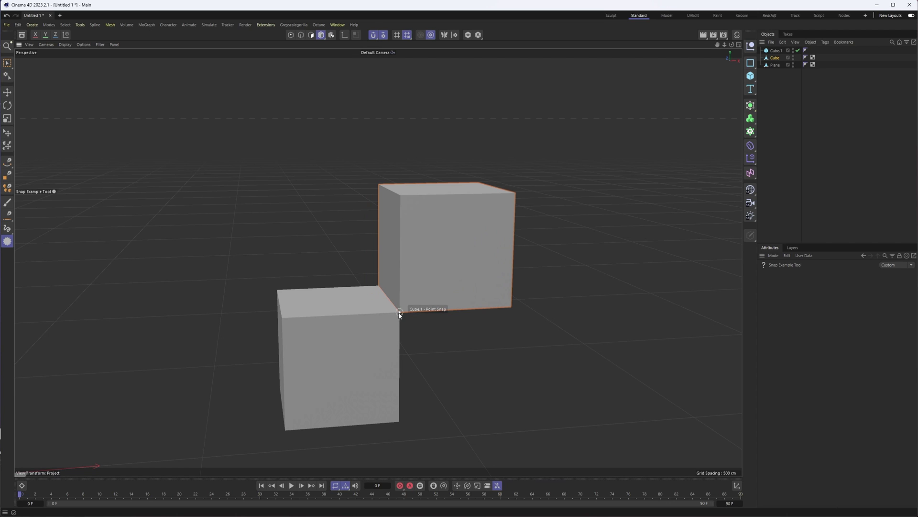
{"action": "middle_click_drag", "start_coordinate": [292, 300], "coordinate": [386, 275], "text": "alt"}
{"action": "scroll", "coordinate": [386, 274], "scroll_direction": "down", "scroll_amount": 5}
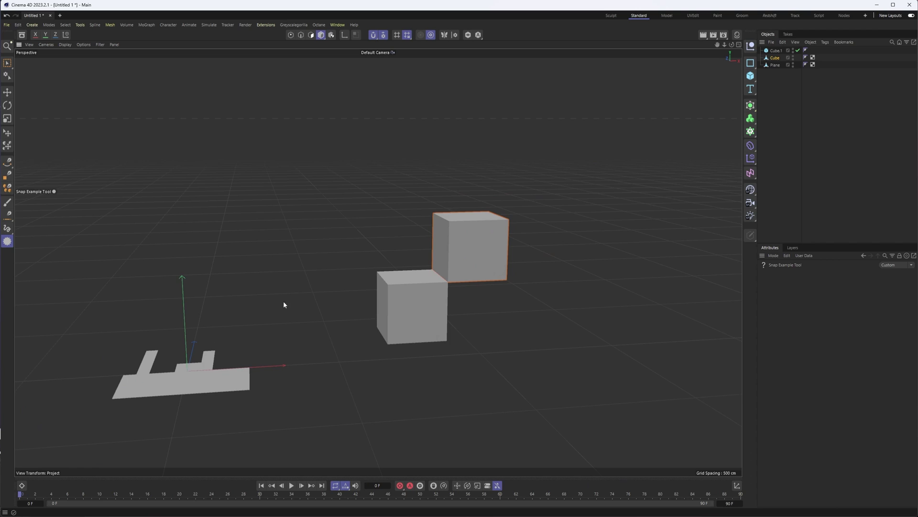
{"action": "scroll", "coordinate": [283, 305], "scroll_direction": "up", "scroll_amount": 2}
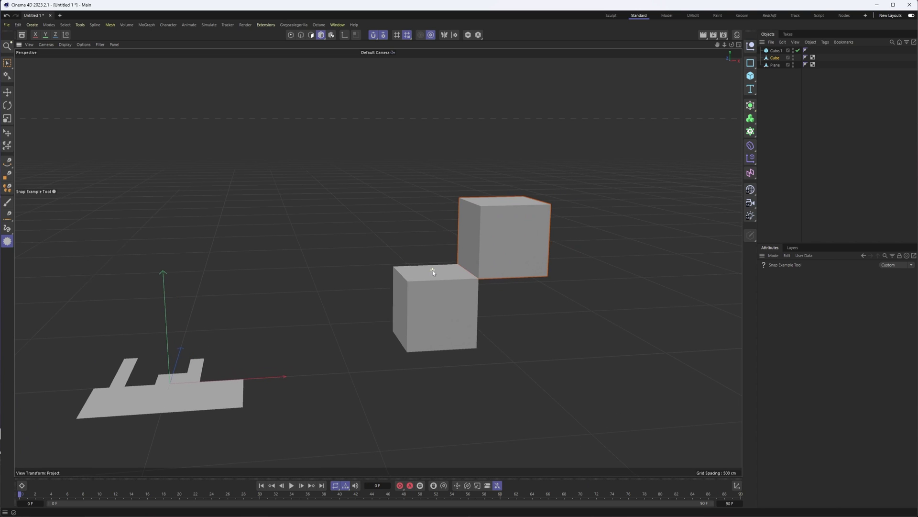
{"action": "left_click_drag", "start_coordinate": [433, 269], "coordinate": [450, 291], "text": "alt"}
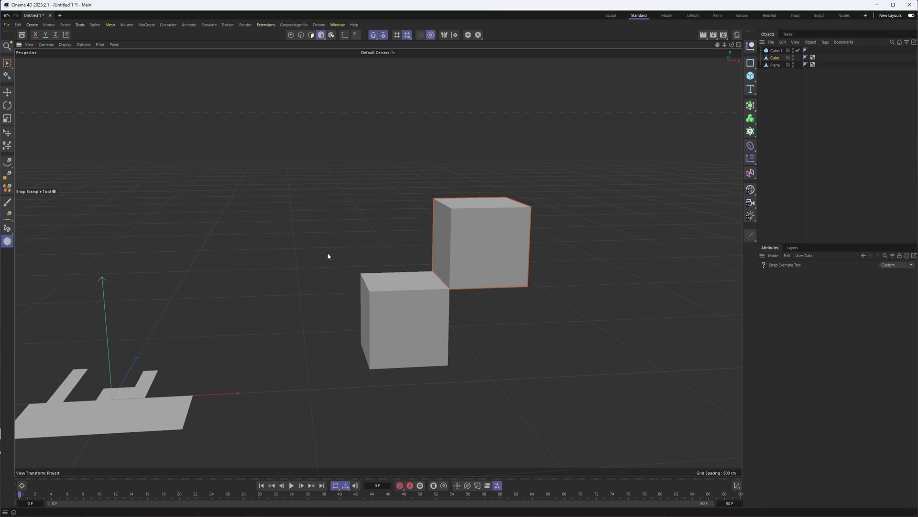
{"action": "left_click_drag", "start_coordinate": [375, 226], "coordinate": [451, 266], "text": "alt"}
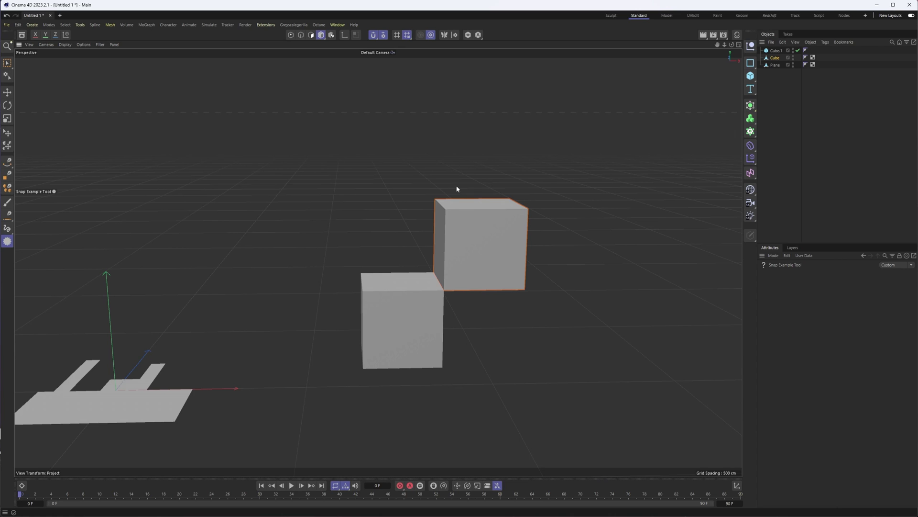
{"action": "left_click_drag", "start_coordinate": [457, 188], "coordinate": [449, 211], "text": "alt"}
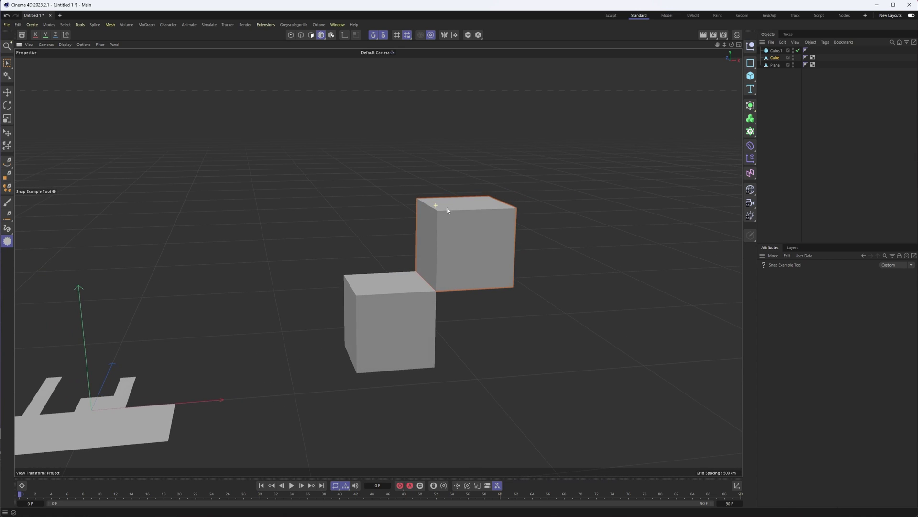